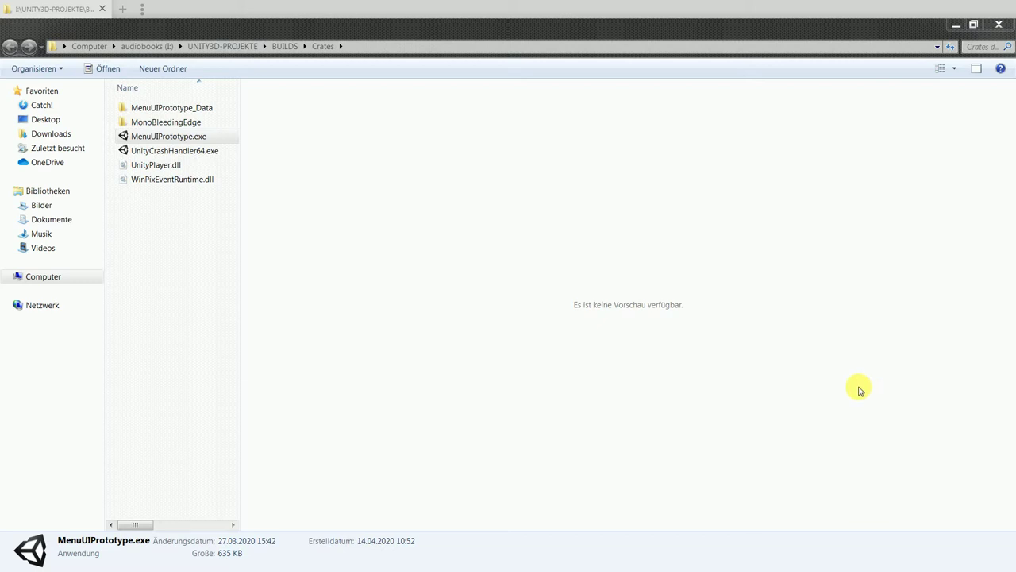
Step: Launch MenuUIPrototype.exe from BUILDS\Crates, starting a round at score 0
{"action": "left_click", "coordinate": [172, 144]}
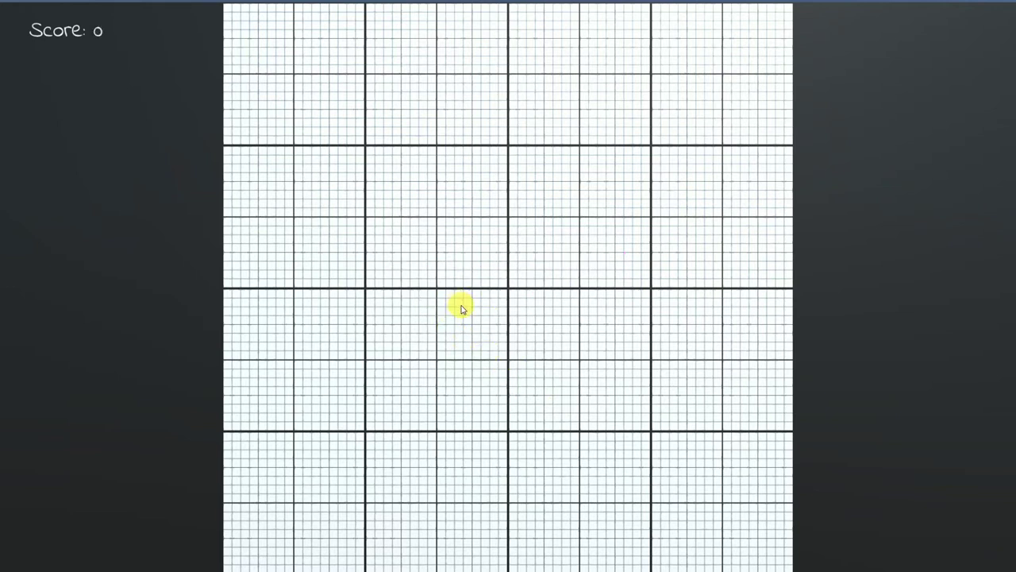
Step: Destroy the first flying objects, then the tan and red crates, for points
{"action": "left_click", "coordinate": [447, 352]}
{"action": "left_click", "coordinate": [693, 346]}
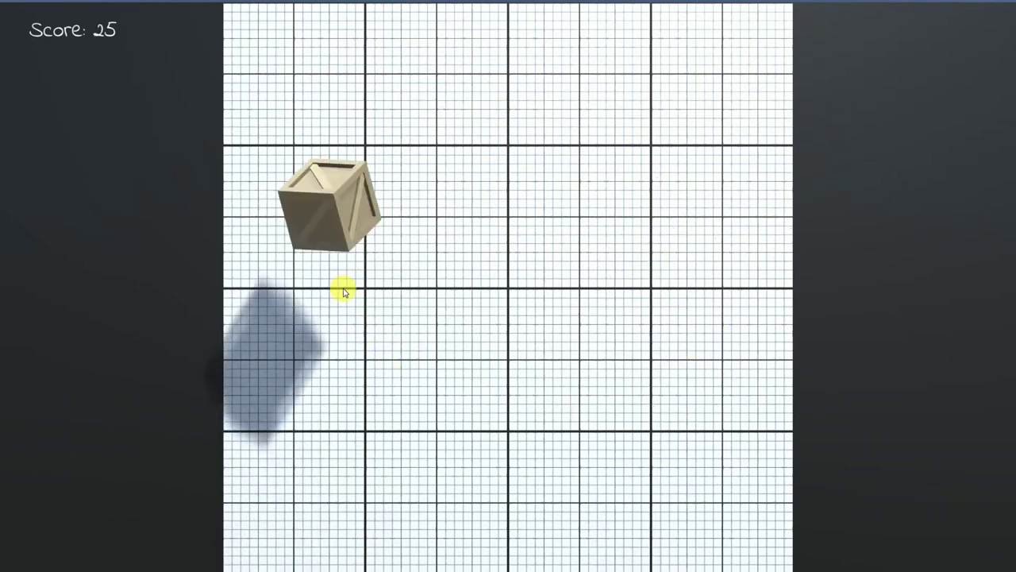
{"action": "left_click", "coordinate": [322, 223]}
{"action": "left_click", "coordinate": [733, 458]}
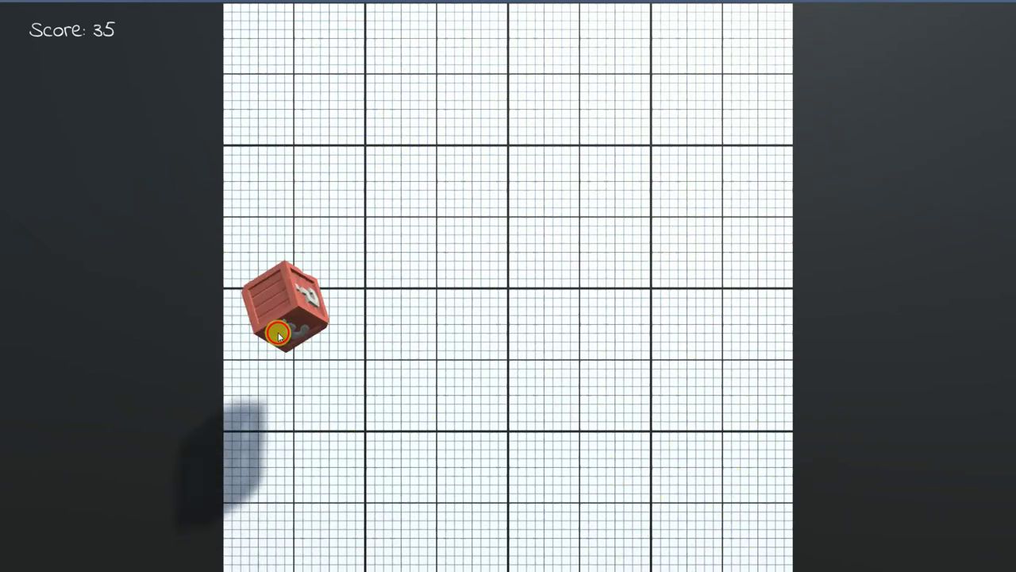
{"action": "left_click", "coordinate": [278, 330]}
{"action": "left_click", "coordinate": [635, 215]}
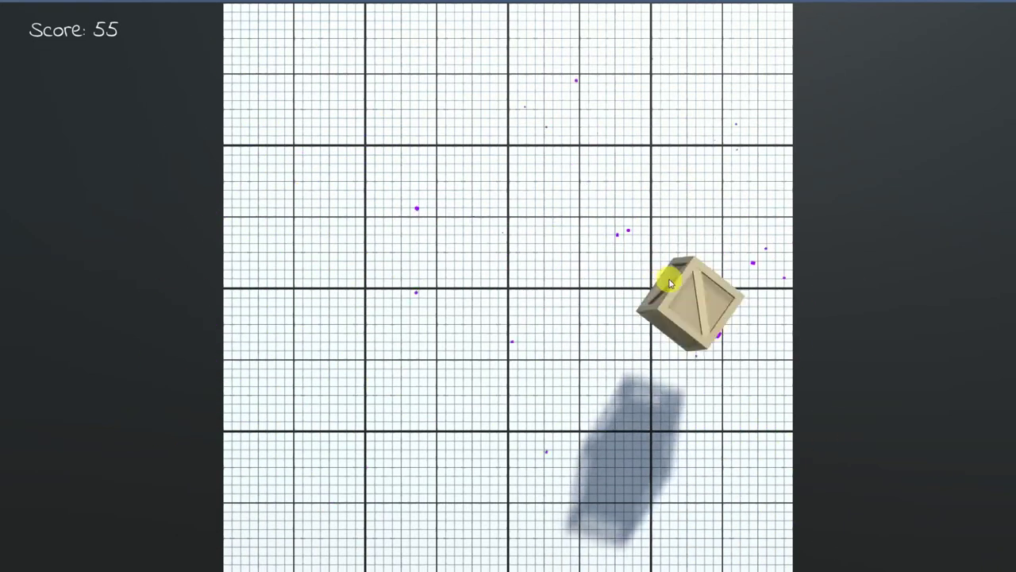
{"action": "left_click", "coordinate": [662, 277]}
{"action": "left_click", "coordinate": [374, 389]}
Step: Smash the tan and grey crates as they fly up, plus a skull
{"action": "left_click", "coordinate": [673, 476]}
{"action": "left_click", "coordinate": [316, 414]}
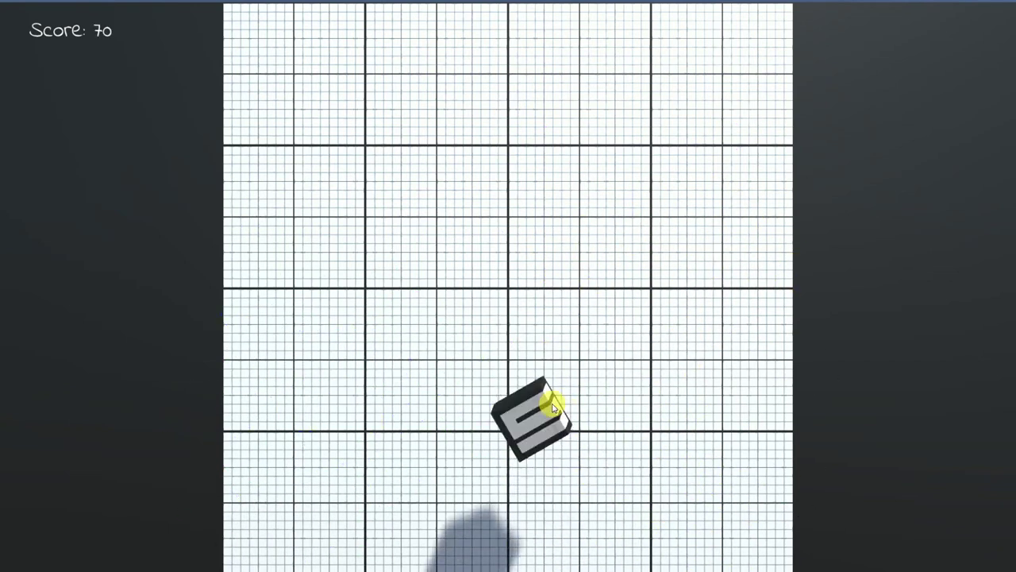
{"action": "left_click", "coordinate": [548, 403]}
{"action": "left_click", "coordinate": [322, 291]}
{"action": "left_click", "coordinate": [411, 391]}
{"action": "left_click", "coordinate": [426, 300]}
{"action": "left_click", "coordinate": [603, 405]}
Step: Hit skulls and a dark crate, losing points, until Game Over at 80
{"action": "left_click", "coordinate": [699, 234]}
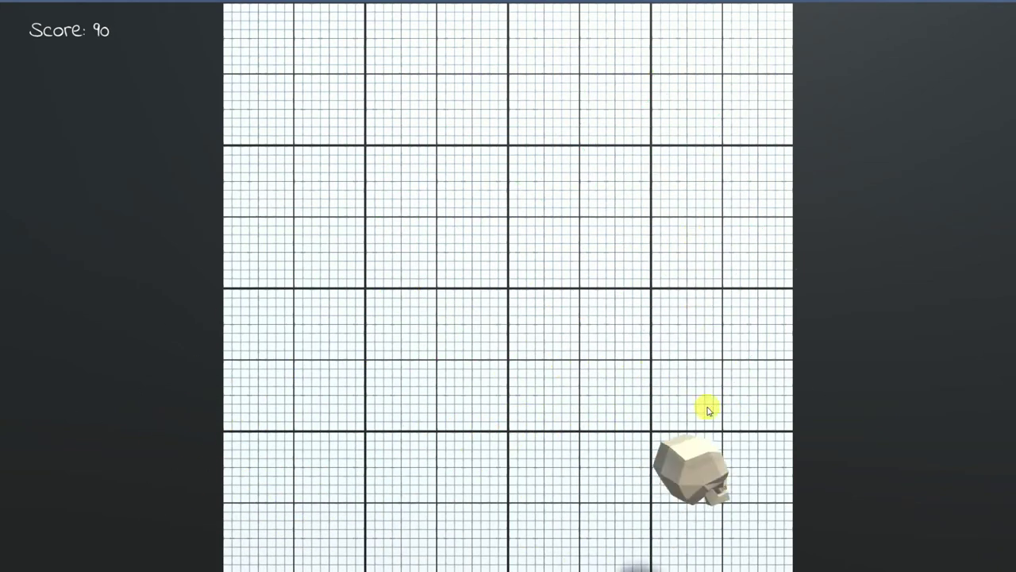
{"action": "left_click", "coordinate": [689, 469]}
{"action": "left_click", "coordinate": [436, 466]}
{"action": "left_click", "coordinate": [279, 437]}
{"action": "left_click", "coordinate": [635, 464]}
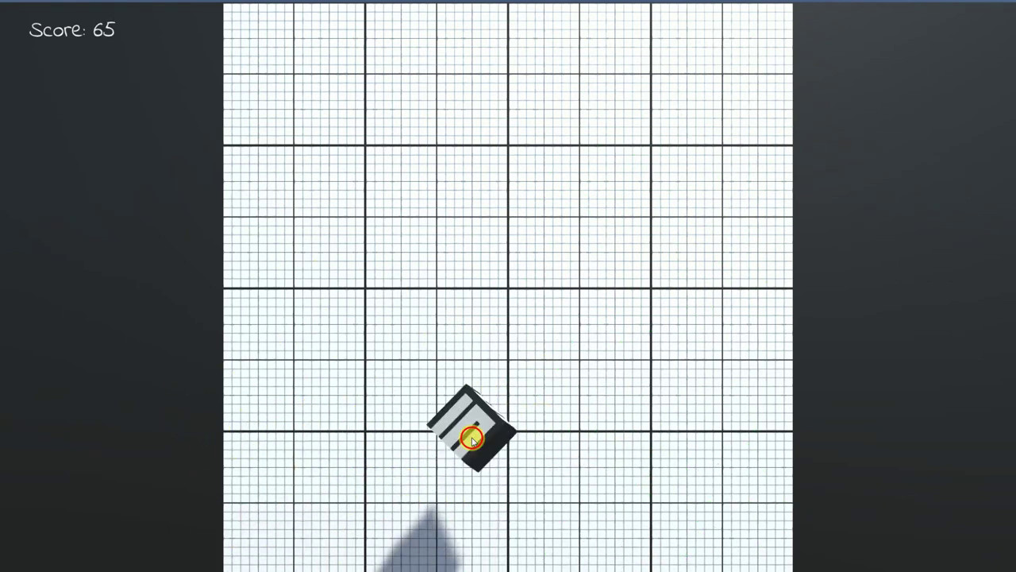
{"action": "left_click", "coordinate": [472, 436]}
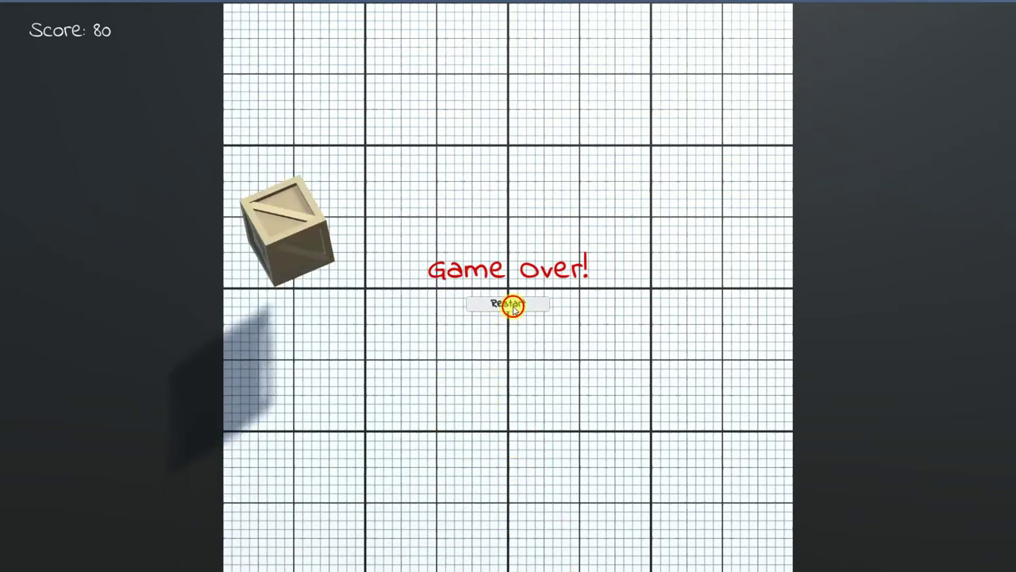
Step: Restart and destroy the red question-mark blocks, skulls and crates in flight
{"action": "left_click", "coordinate": [512, 304]}
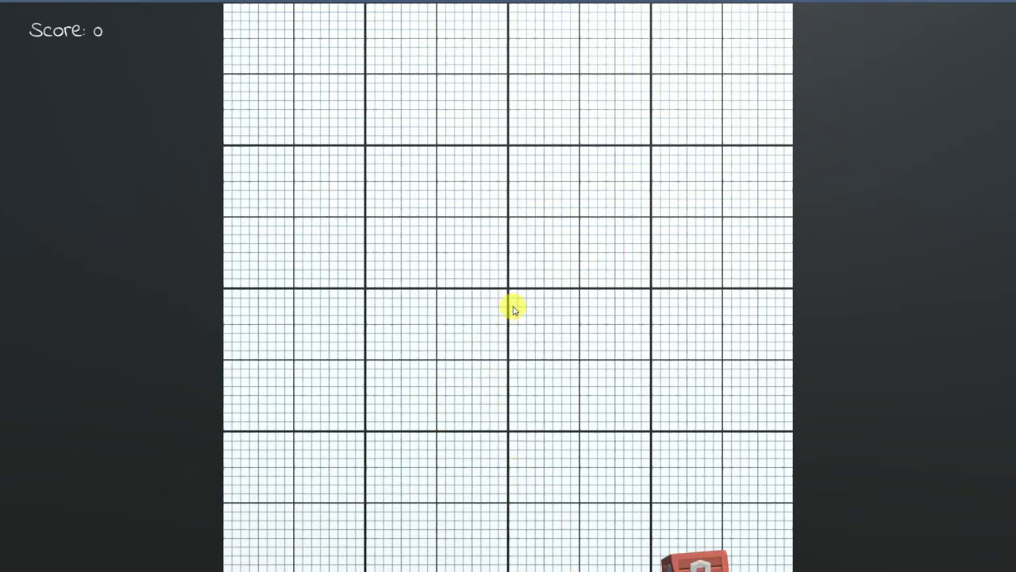
{"action": "left_click", "coordinate": [680, 294]}
{"action": "left_click", "coordinate": [431, 340]}
{"action": "left_click", "coordinate": [702, 476]}
{"action": "left_click", "coordinate": [503, 358]}
{"action": "left_click", "coordinate": [326, 362]}
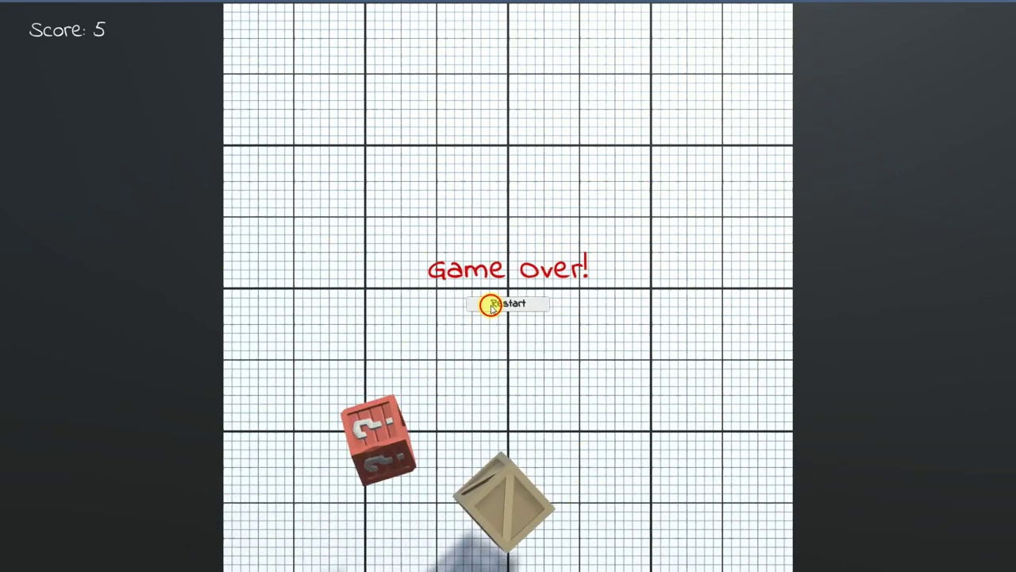
Step: Restart twice more, destroying red question-mark crates and other flying crates each round
{"action": "left_click", "coordinate": [491, 306]}
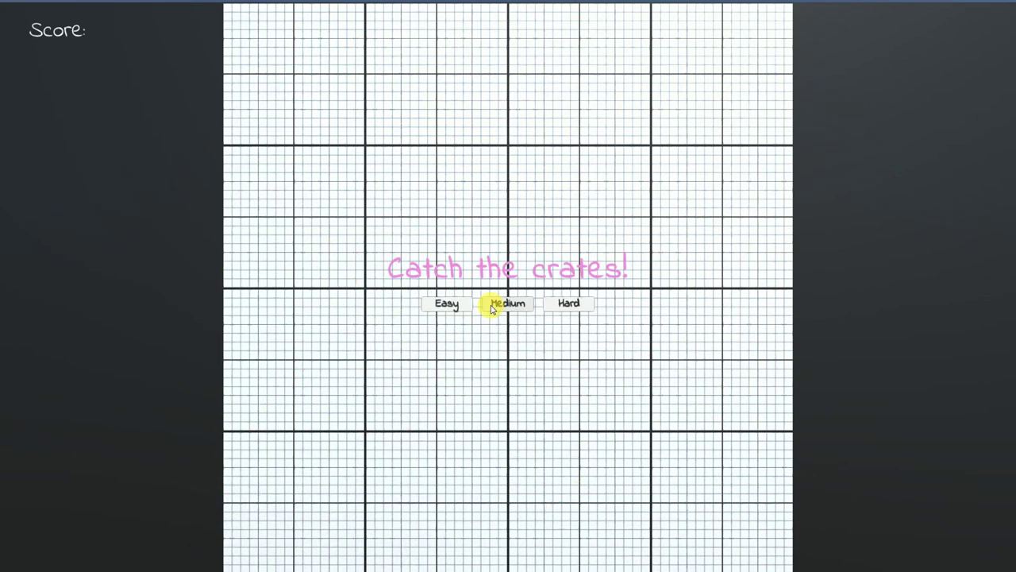
{"action": "left_click", "coordinate": [540, 366]}
{"action": "left_click", "coordinate": [488, 417]}
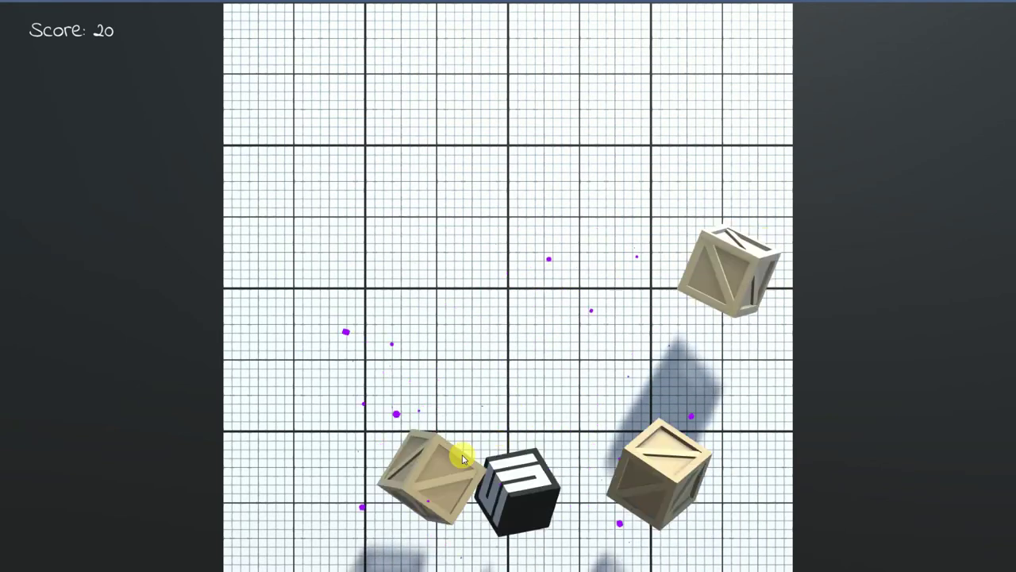
{"action": "left_click", "coordinate": [589, 345]}
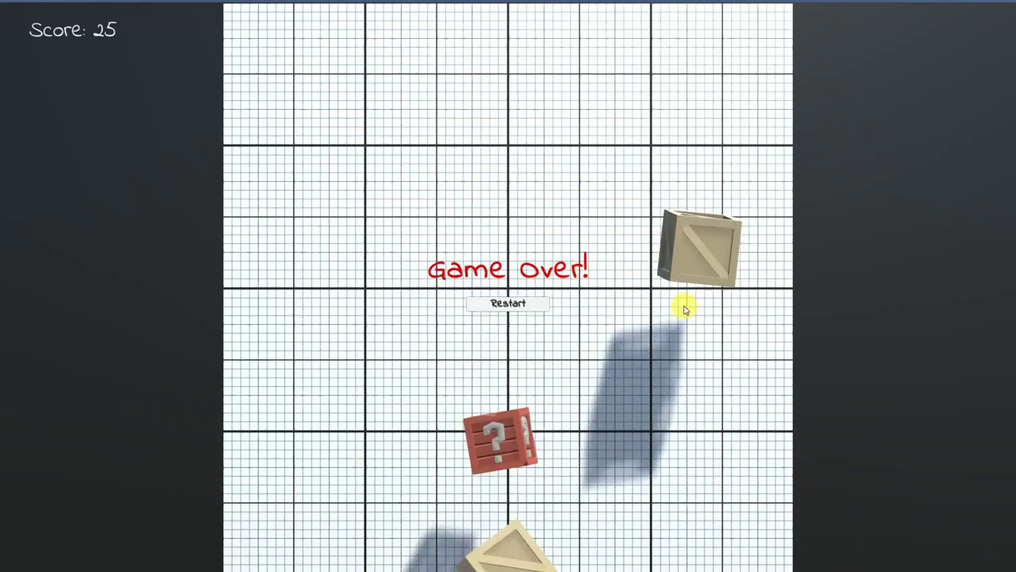
{"action": "left_click", "coordinate": [504, 302]}
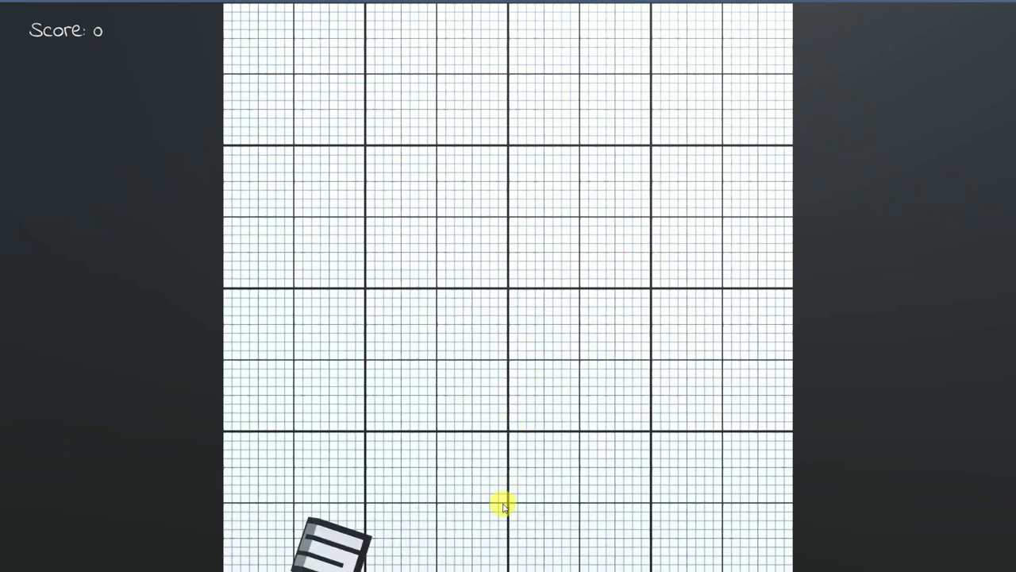
{"action": "left_click", "coordinate": [301, 282]}
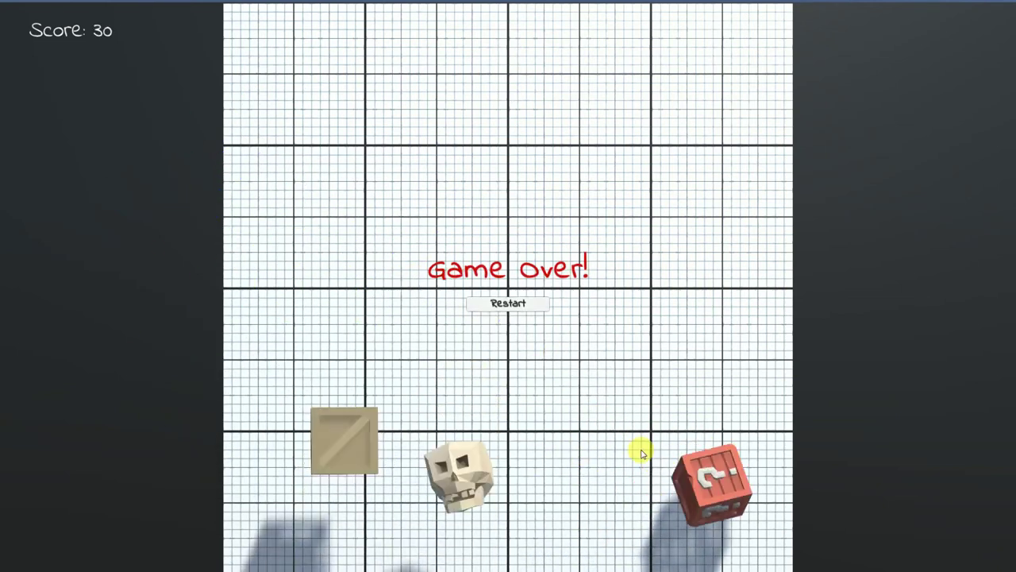
Step: Restart on Hard and destroy crates as they fly up before the round ends
{"action": "left_click", "coordinate": [516, 305]}
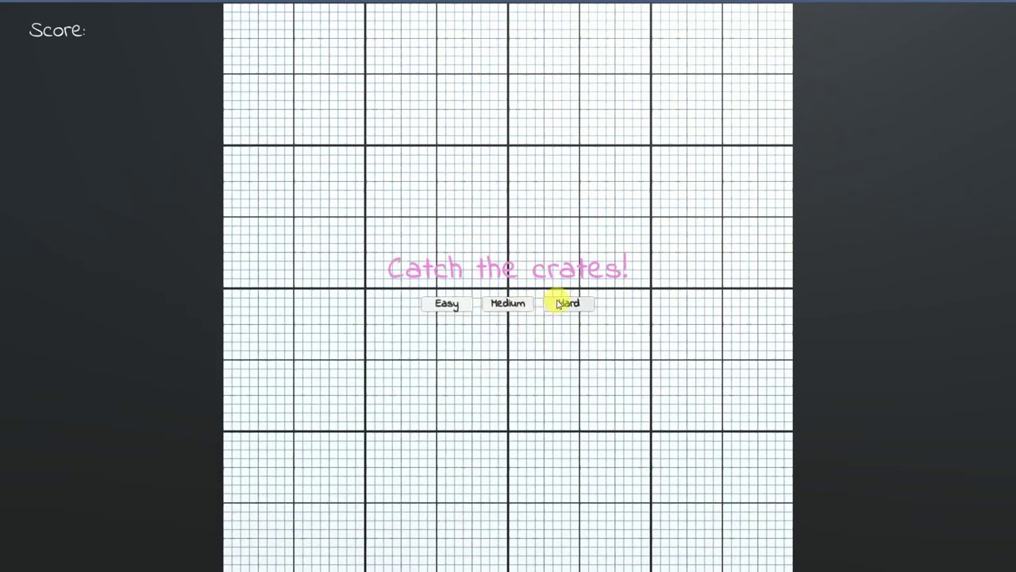
{"action": "left_click", "coordinate": [534, 381]}
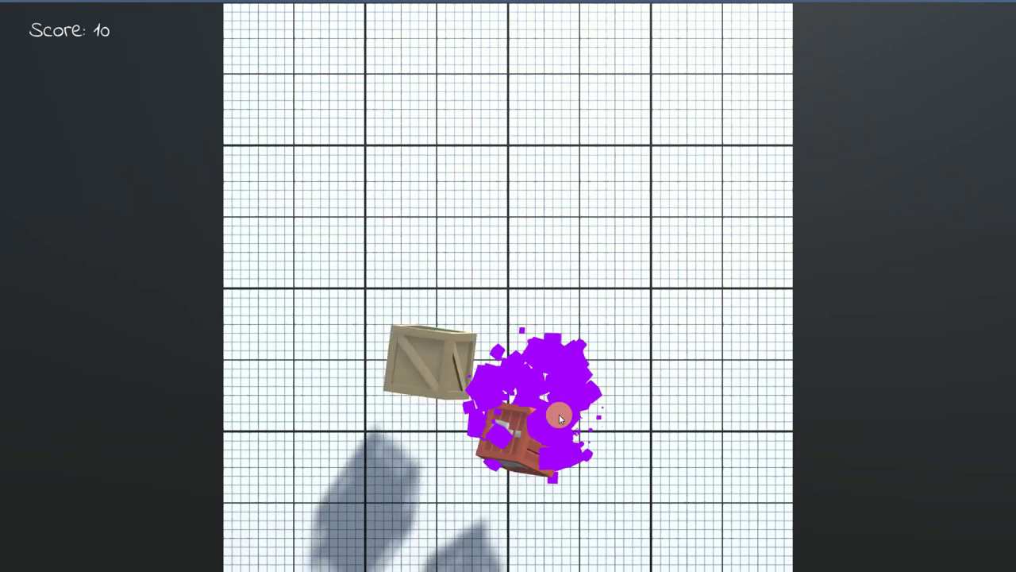
{"action": "left_click", "coordinate": [595, 393]}
{"action": "left_click", "coordinate": [673, 456]}
{"action": "left_click", "coordinate": [485, 405]}
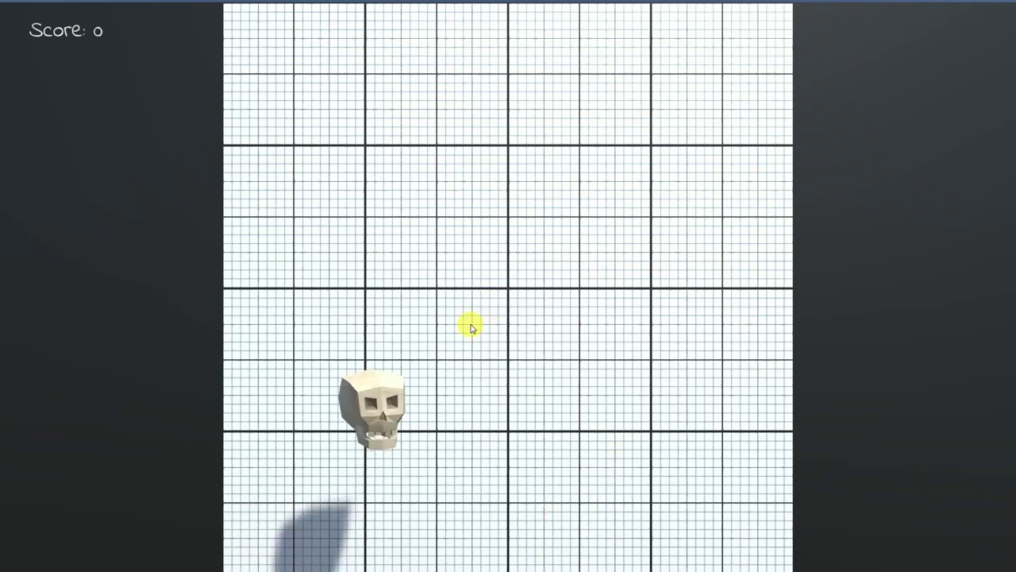
Step: Hit a skull, losing points, then smash crates to win points back
{"action": "left_click", "coordinate": [341, 333]}
{"action": "left_click", "coordinate": [322, 314]}
{"action": "left_click", "coordinate": [545, 408]}
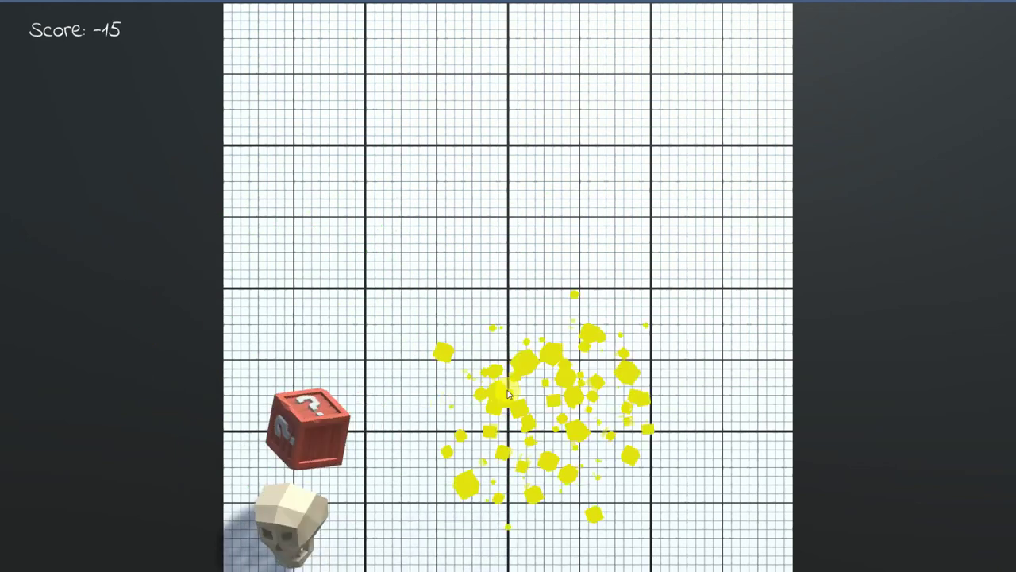
{"action": "left_click", "coordinate": [417, 441]}
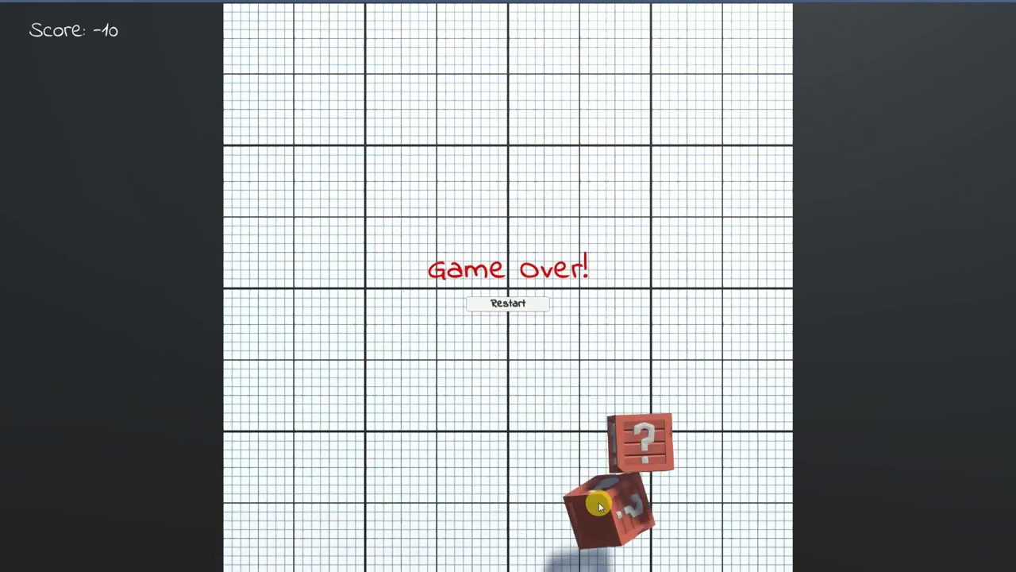
Step: Restart and destroy the flying crates, including a tan crate, for points
{"action": "left_click", "coordinate": [508, 301]}
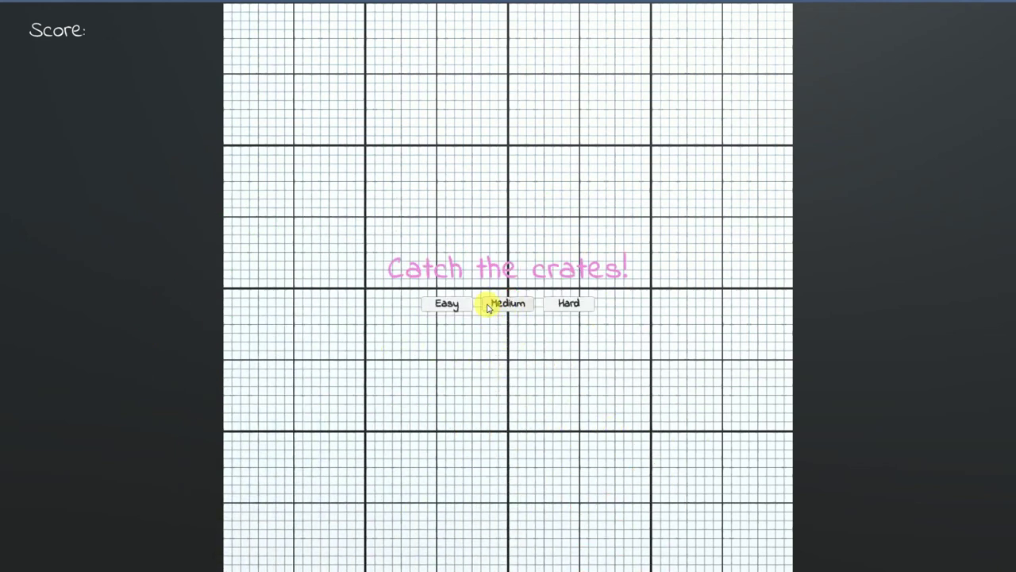
{"action": "left_click", "coordinate": [373, 481]}
{"action": "left_click", "coordinate": [340, 413]}
{"action": "left_click", "coordinate": [370, 436]}
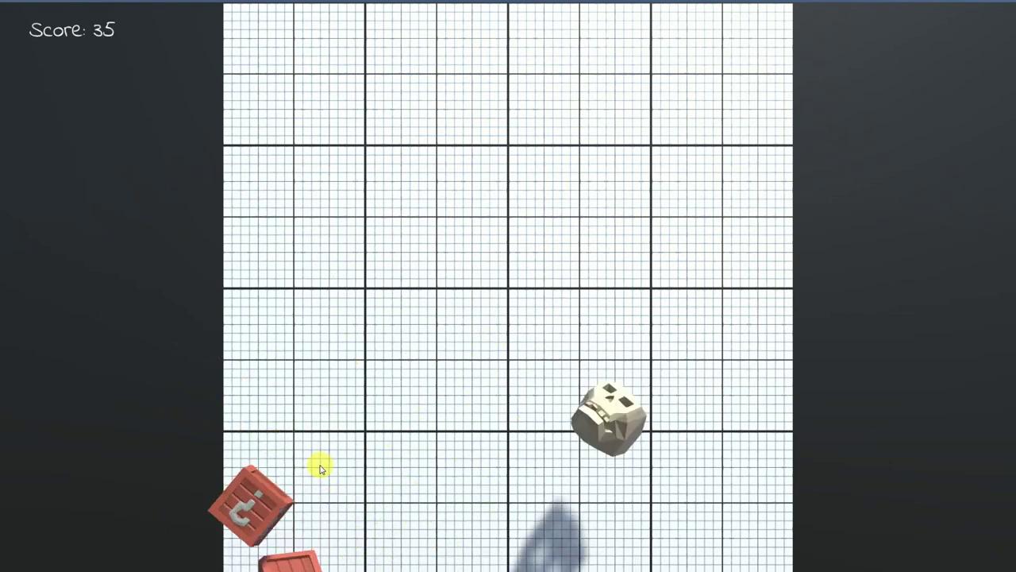
{"action": "left_click", "coordinate": [608, 289]}
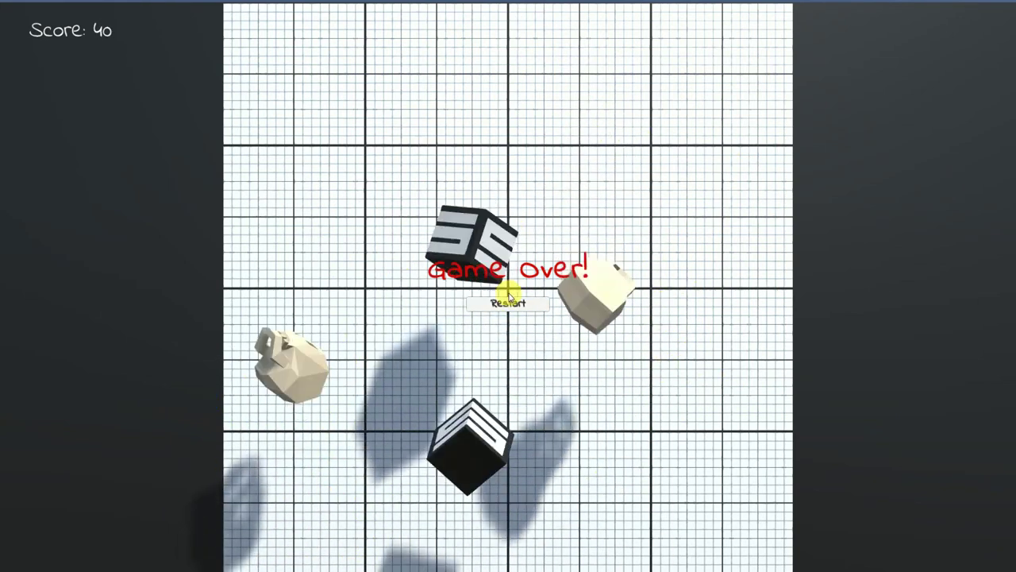
Step: Restart again and smash the striped and red crates, a skull and a wooden crate
{"action": "left_click", "coordinate": [508, 304]}
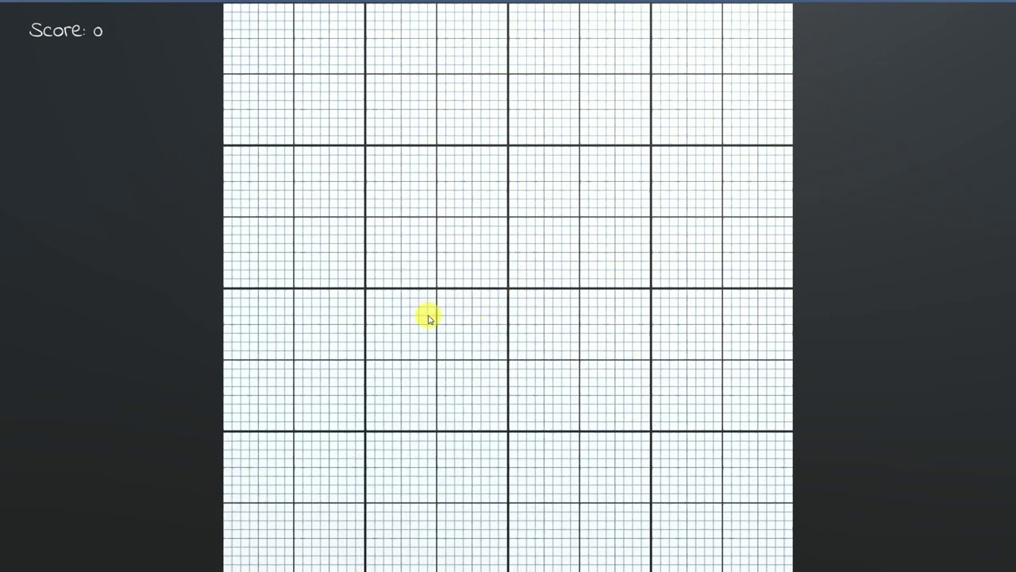
{"action": "left_click", "coordinate": [421, 349]}
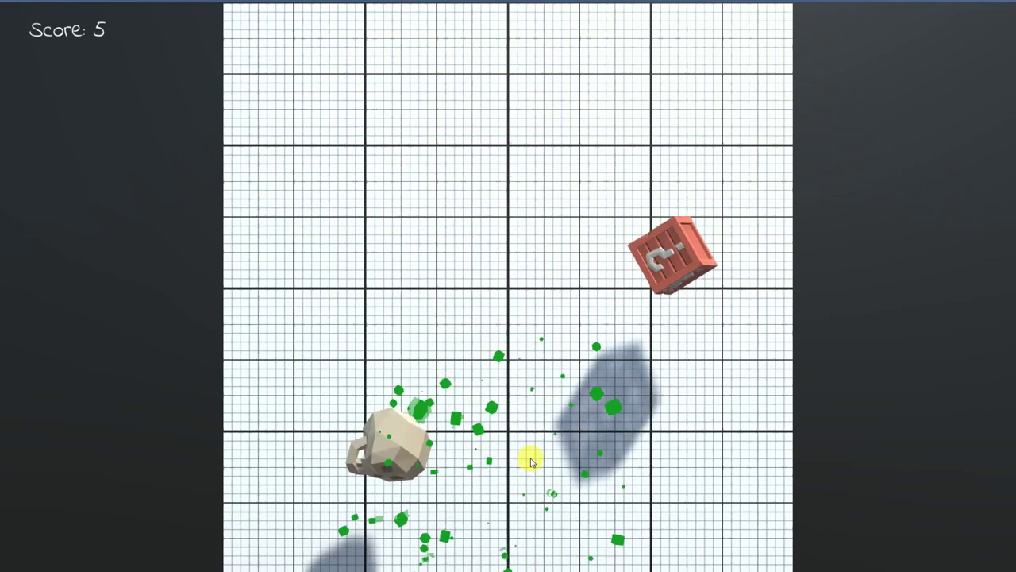
{"action": "left_click", "coordinate": [675, 258]}
{"action": "left_click", "coordinate": [329, 445]}
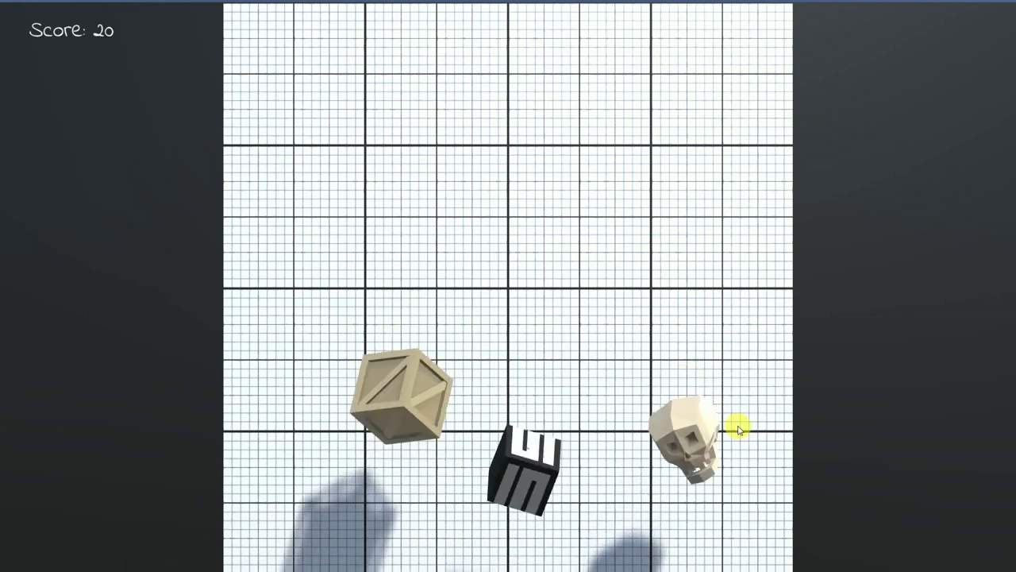
{"action": "left_click", "coordinate": [700, 445]}
{"action": "left_click", "coordinate": [397, 238]}
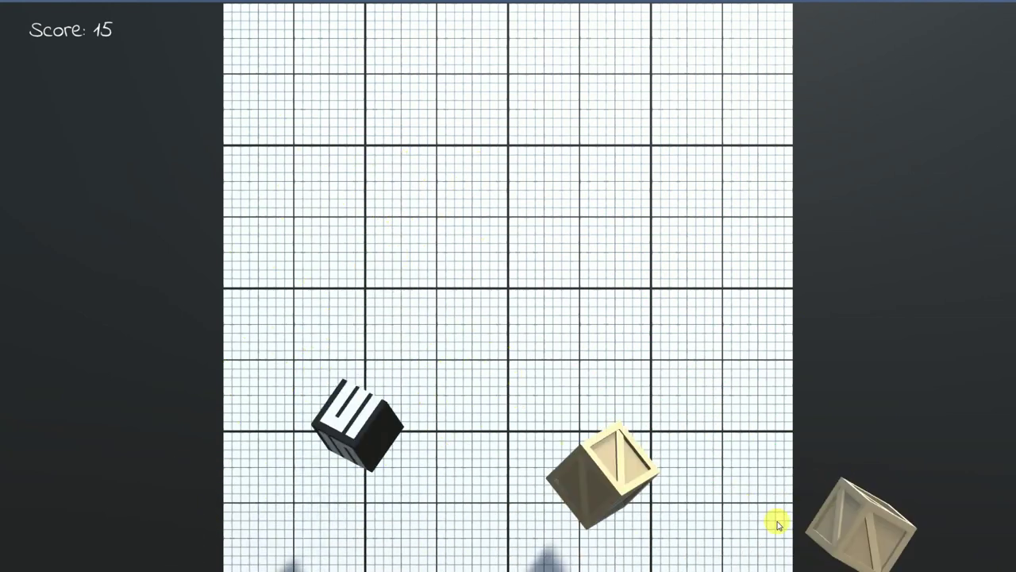